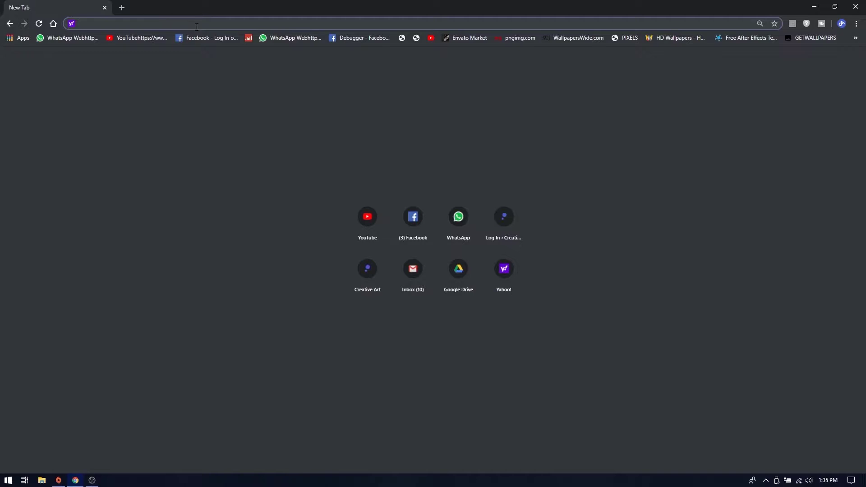
- Search for 'create google account' and open the official Create your Google Account page
text(create )
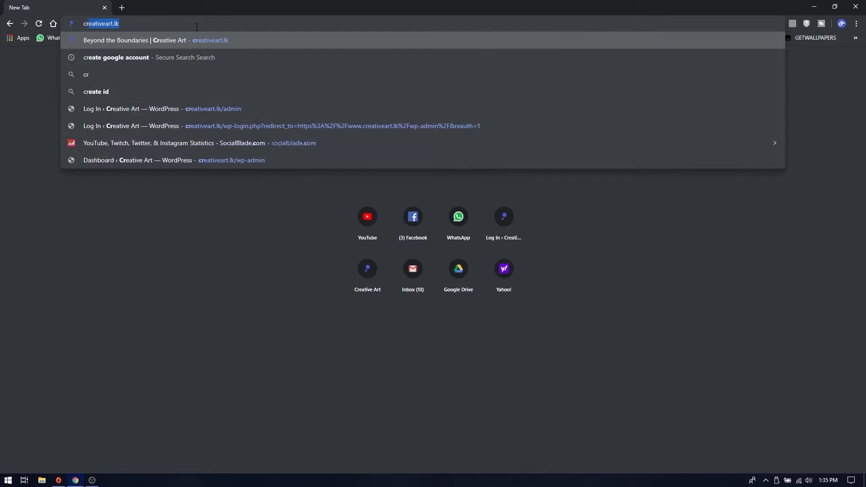
text(go)
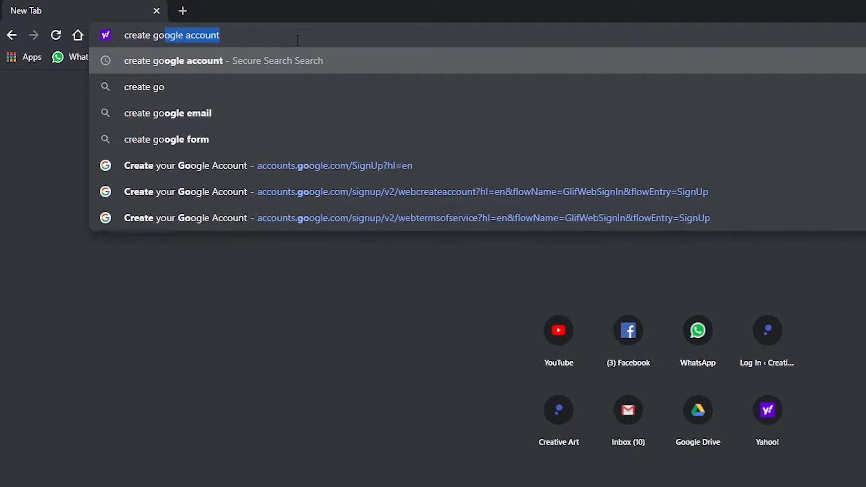
text(ogle acco)
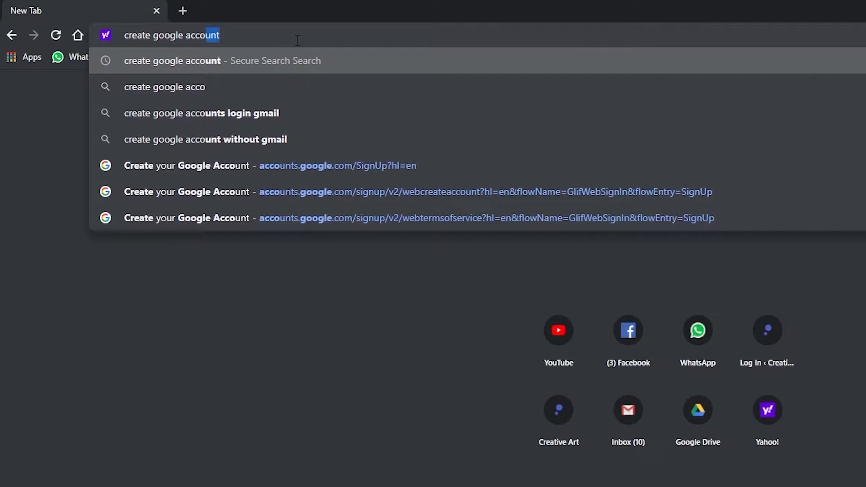
click(273, 70)
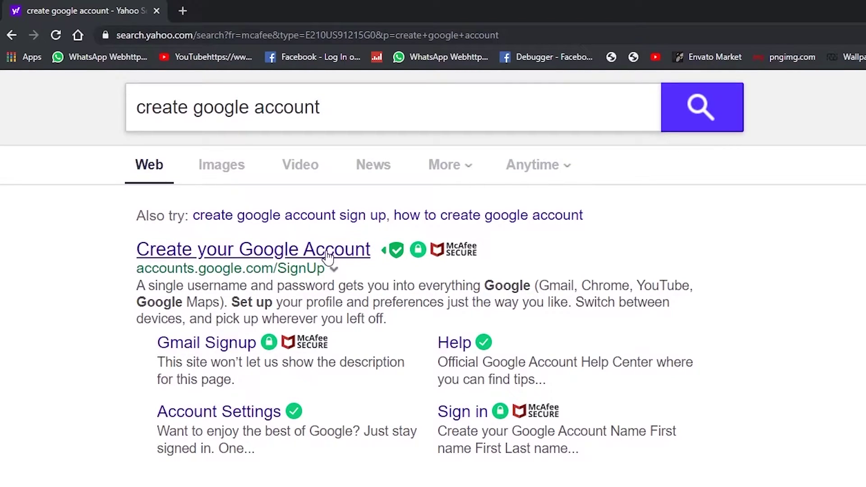
click(327, 255)
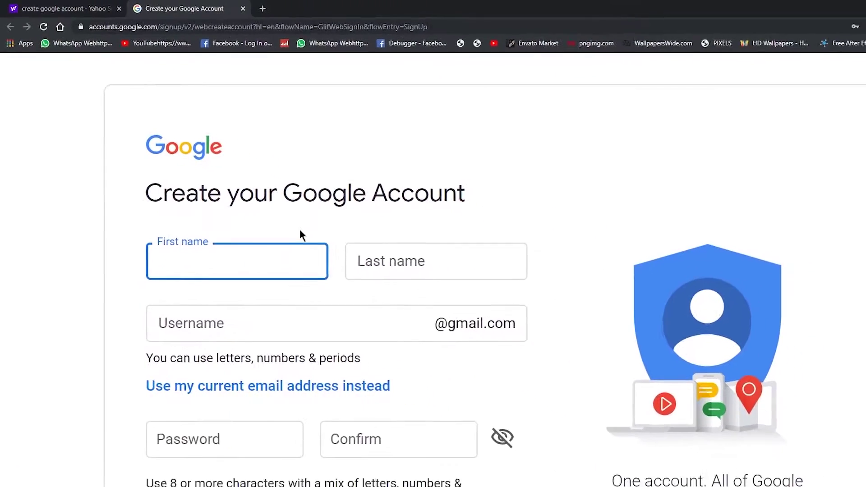
- Enter the first name, last name and a desired username in the sign-up form
scroll(306, 250, down, 1)
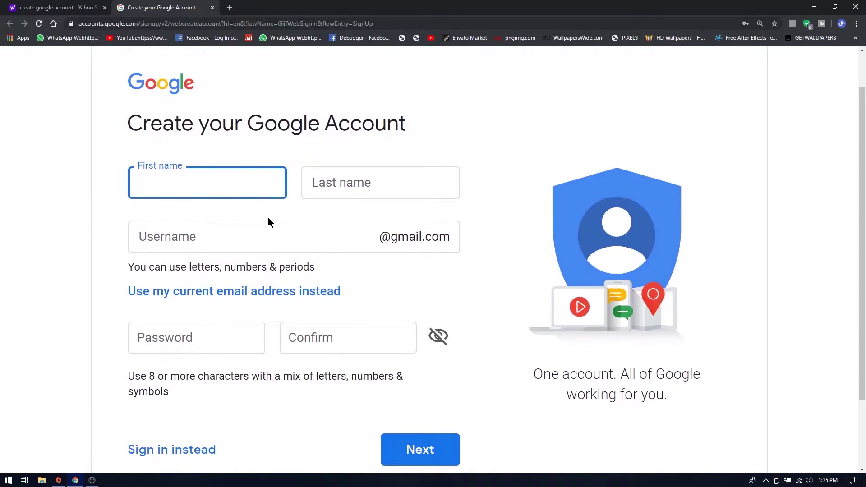
key(Tab)
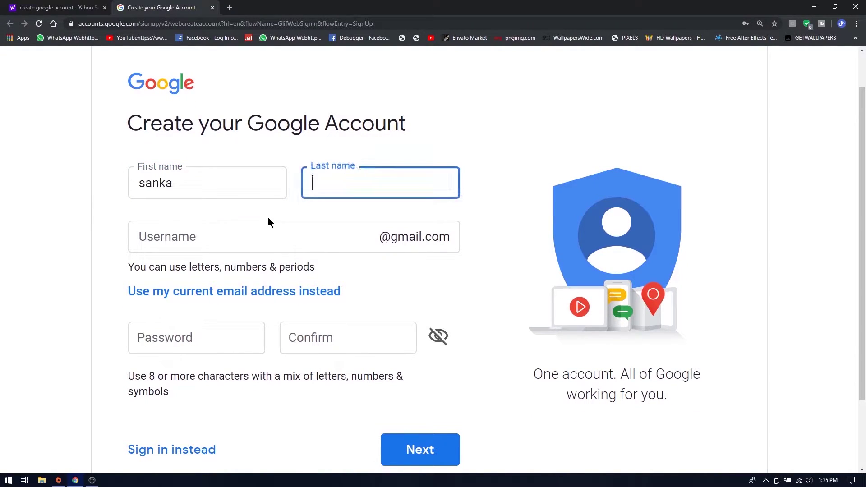
key(Tab)
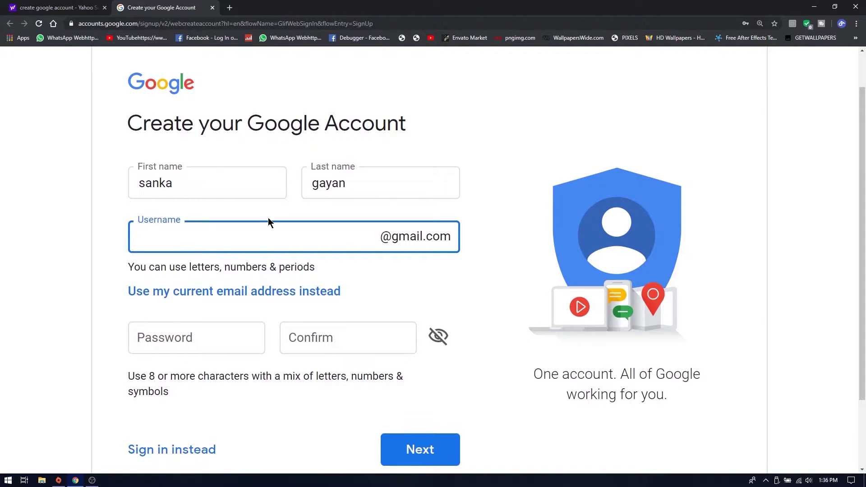
- Set and confirm the account password, then add digits to the taken username and submit
click(232, 337)
text(••••••••)
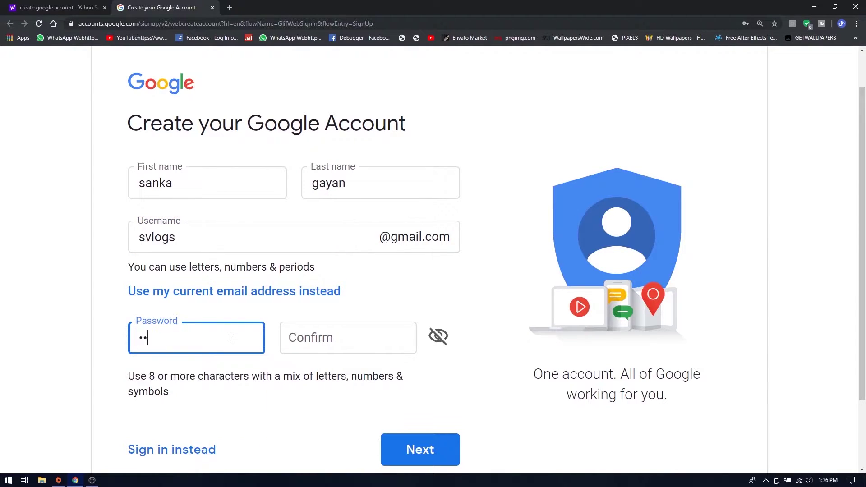
text(••)
text(•••)
key(Tab)
text(••••••••••)
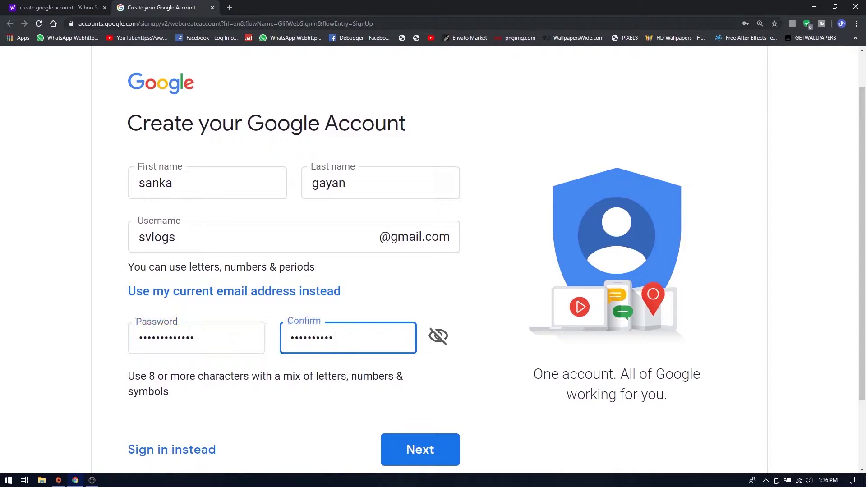
text(•••)
click(412, 460)
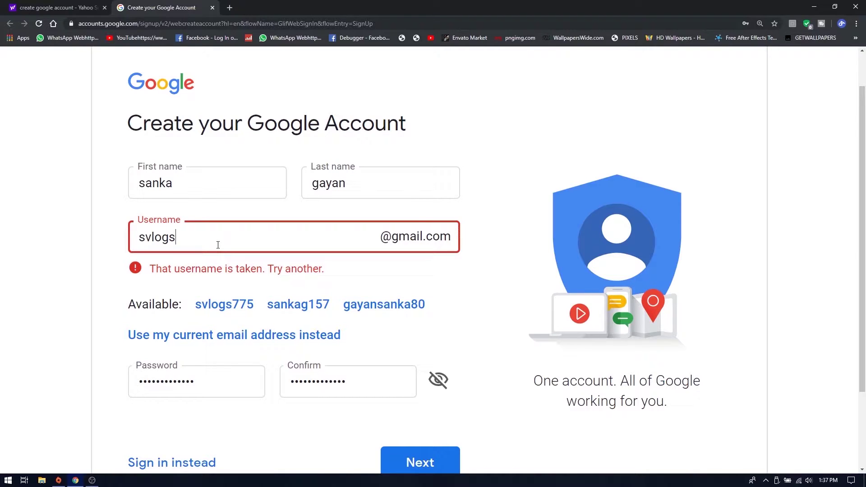
click(410, 459)
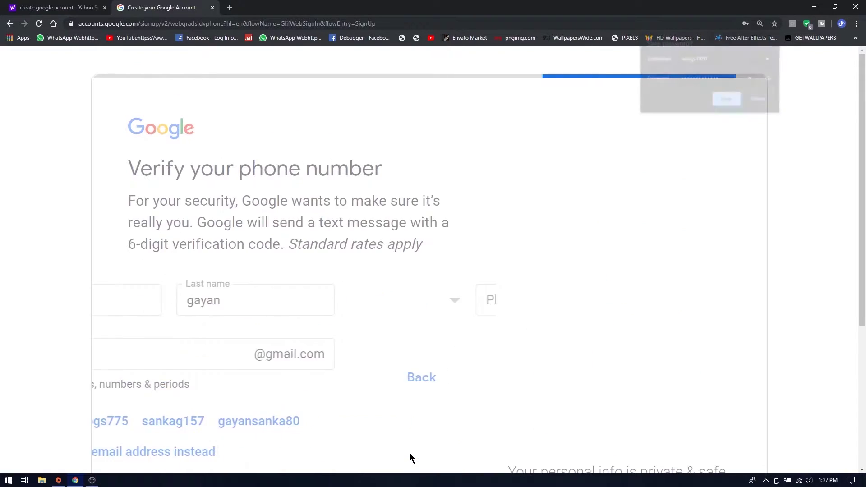
- Verify the account with a phone number and the six-digit code sent by text message
click(285, 305)
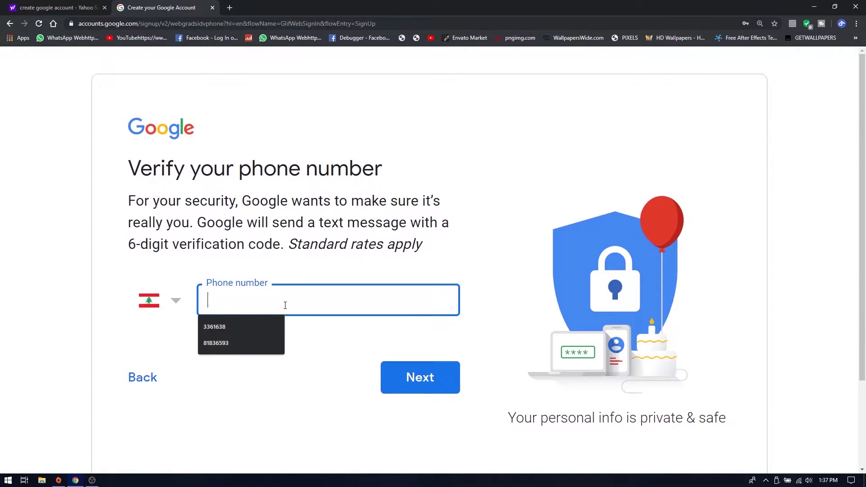
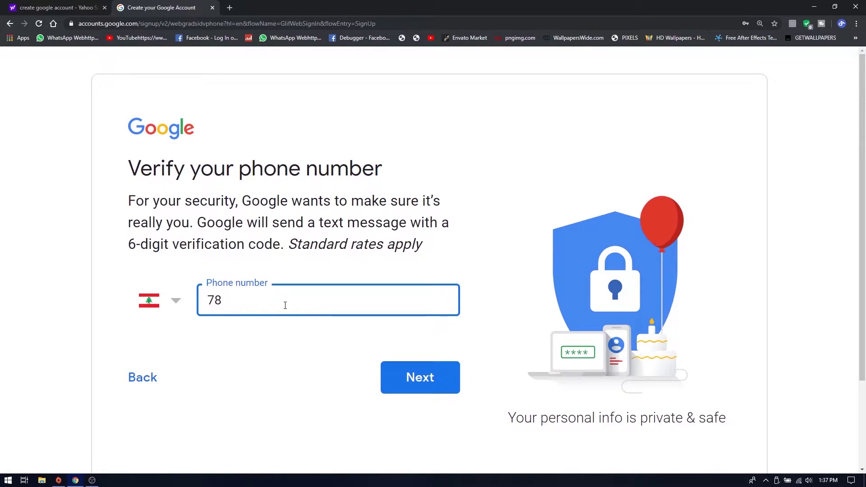
click(410, 378)
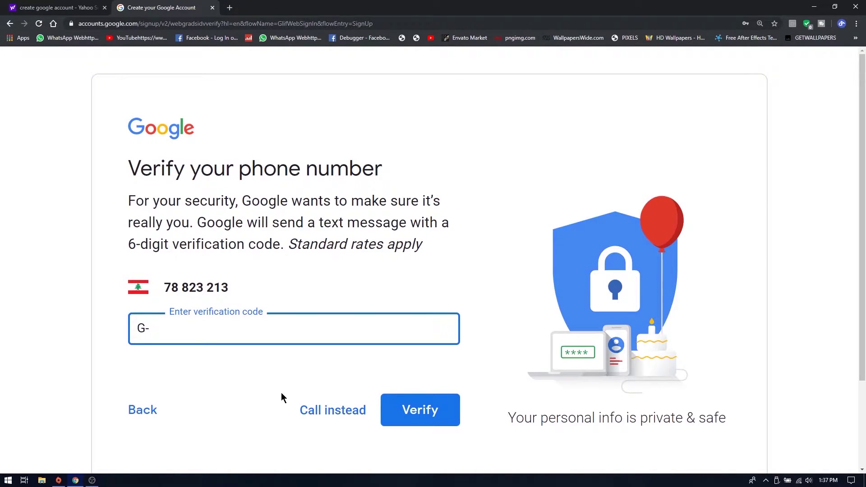
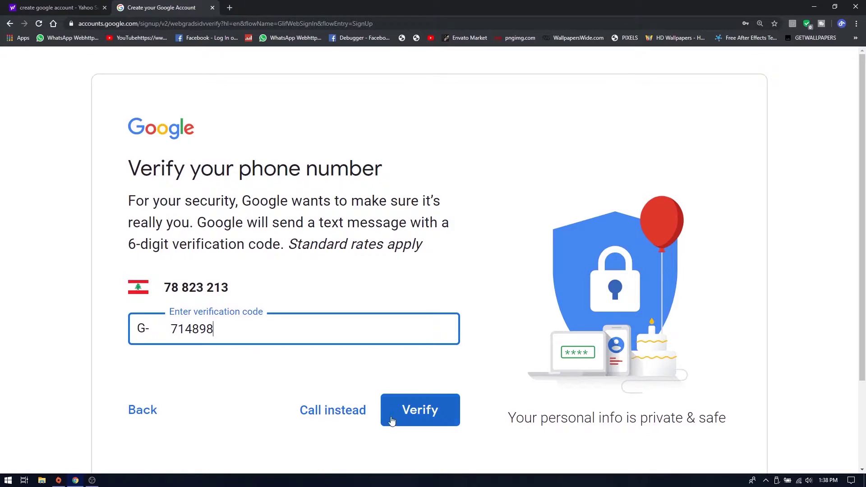
click(405, 411)
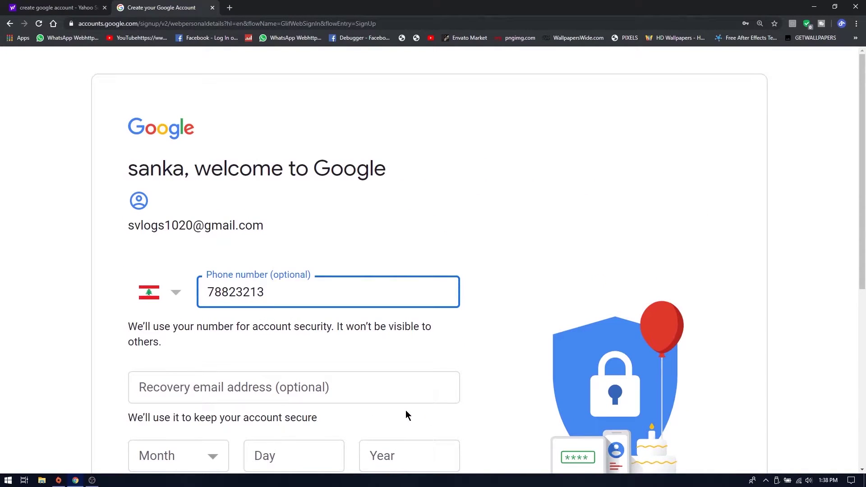
- Enter a recovery email address for the new account
scroll(376, 391, down, 3)
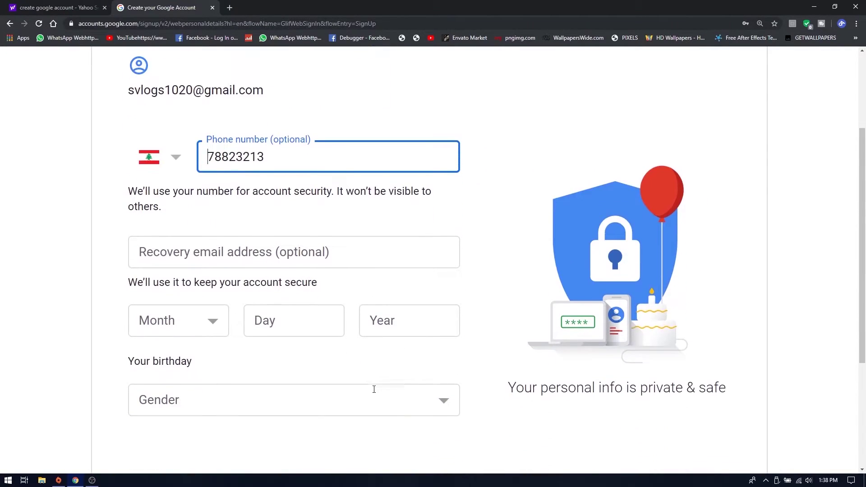
click(302, 259)
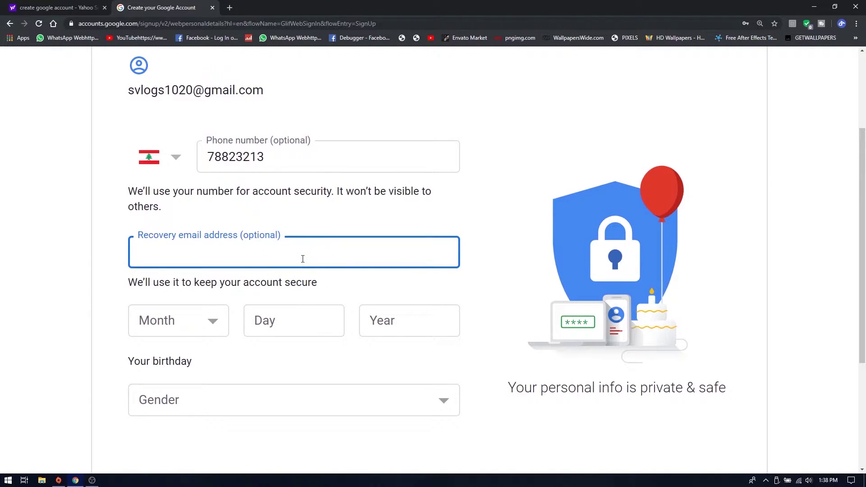
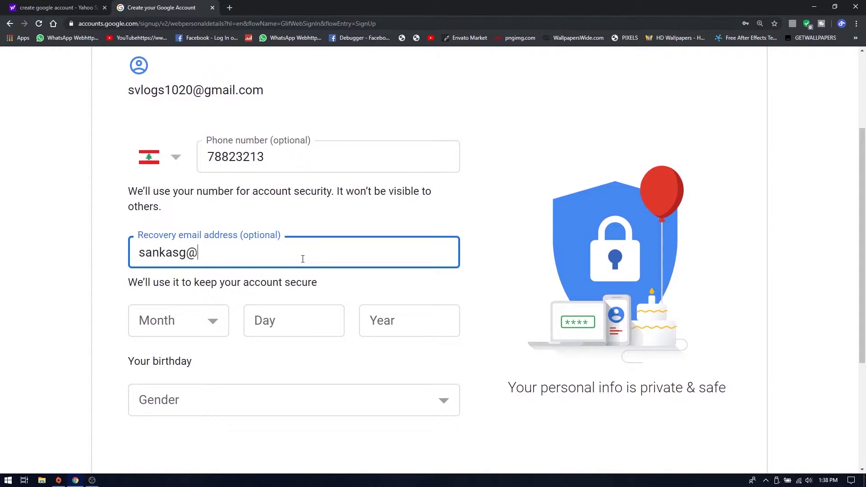
click(215, 322)
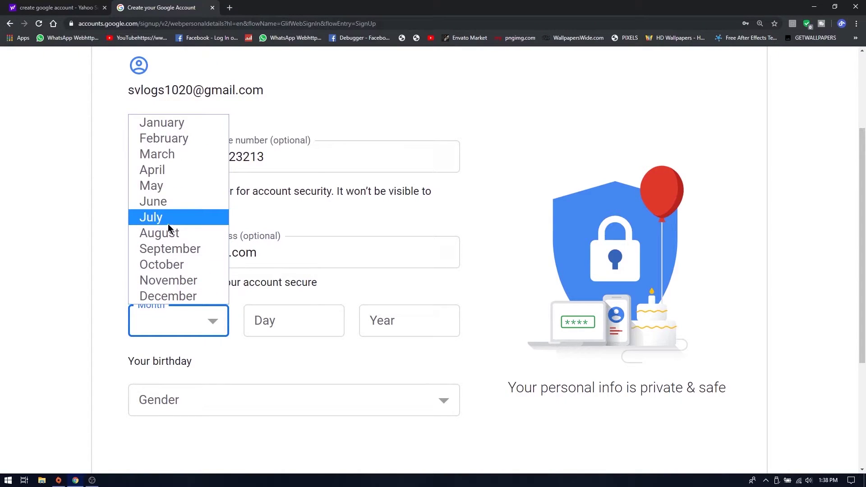
click(174, 139)
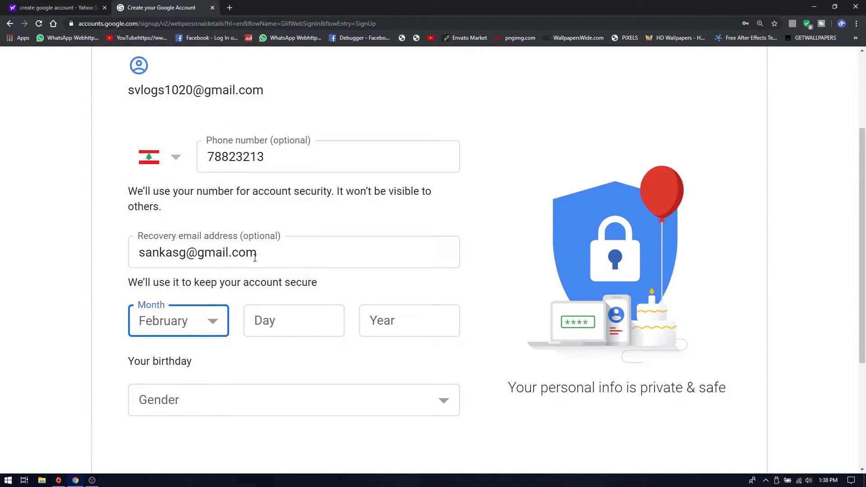
click(287, 321)
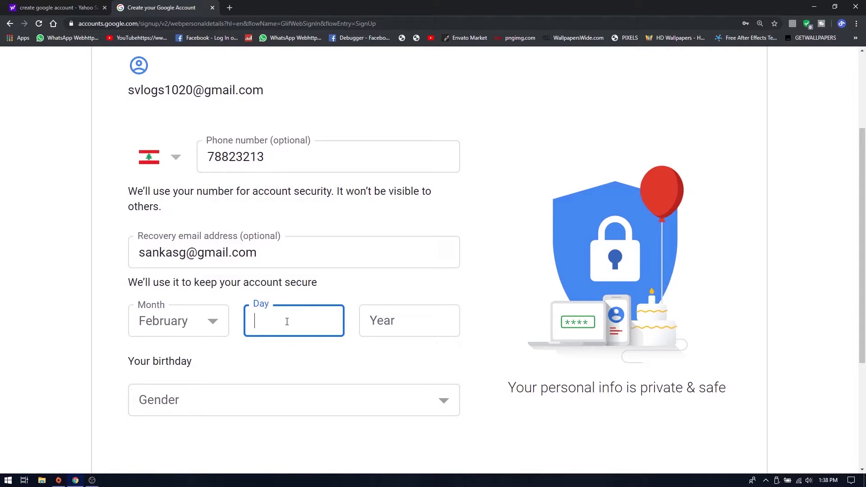
text(17)
click(406, 325)
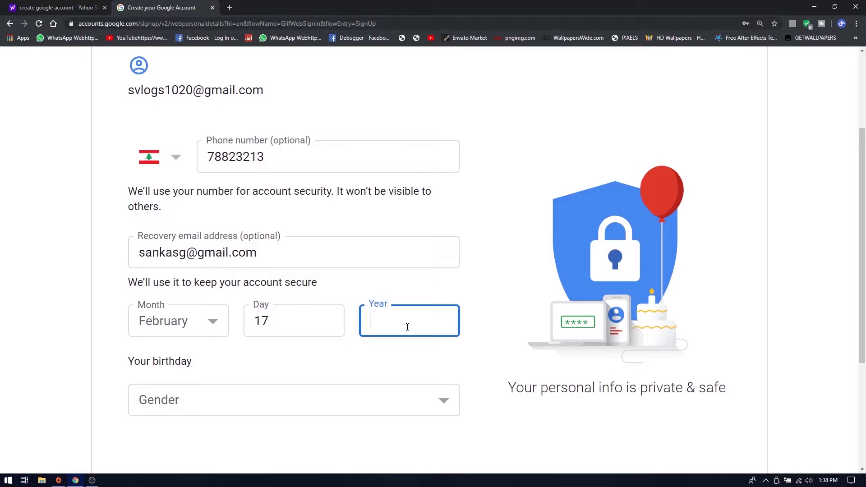
text(1991)
click(289, 409)
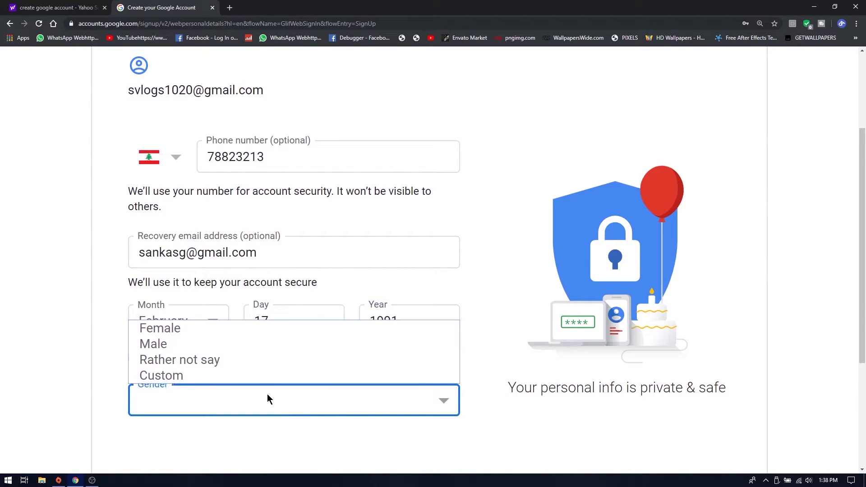
click(243, 344)
scroll(307, 425, down, 3)
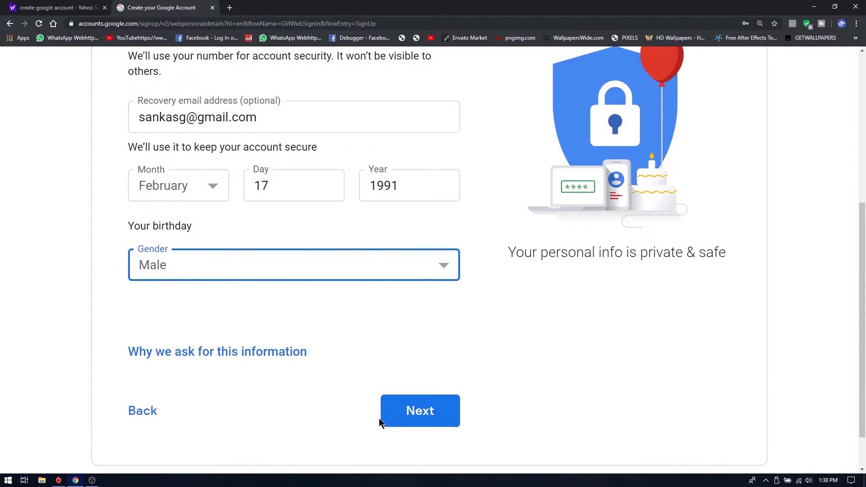
- Submit the details, accept the phone-number offer and agree to the Privacy and Terms
click(409, 420)
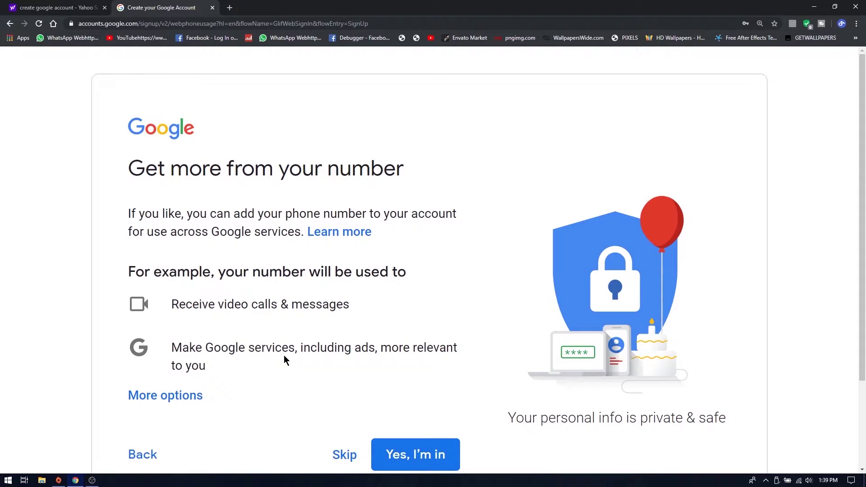
scroll(283, 356, down, 2)
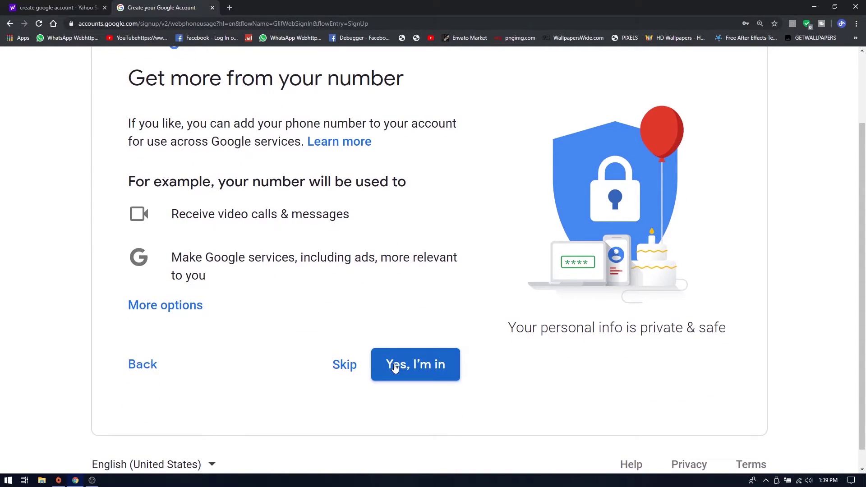
click(395, 368)
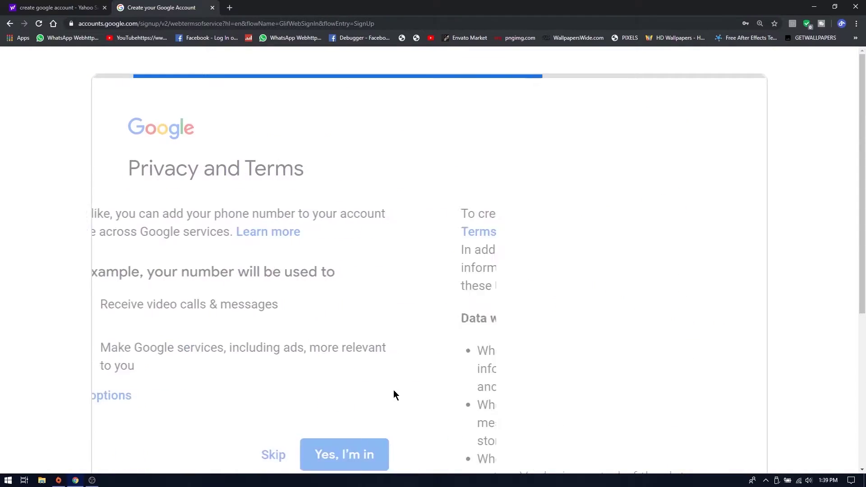
scroll(380, 413, down, 5)
scroll(542, 383, down, 5)
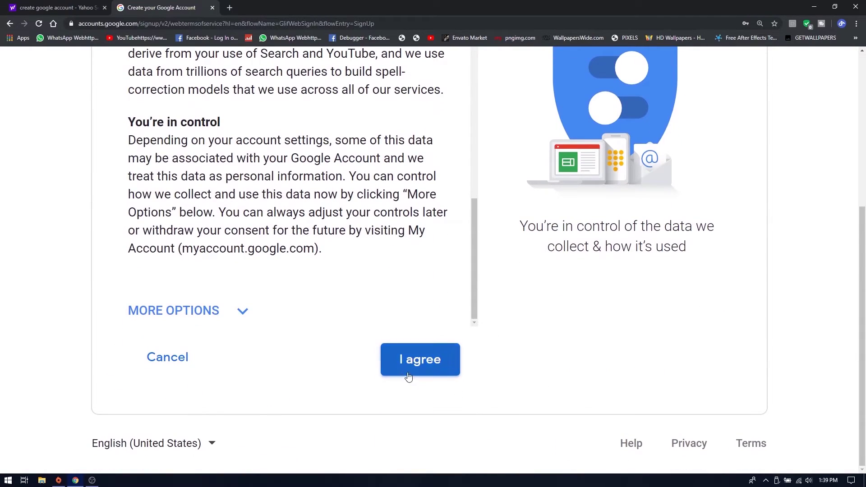
click(436, 362)
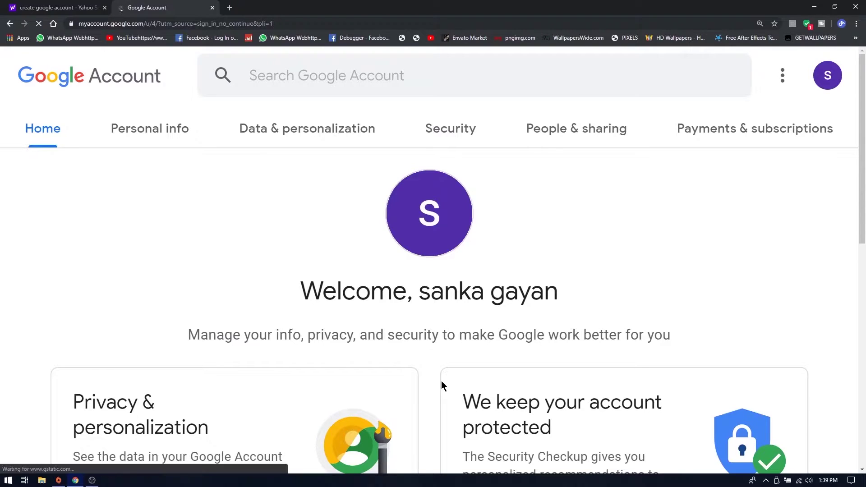
- Confirm the new account is signed in from the avatar menu, then start a new tab
scroll(525, 294, down, 8)
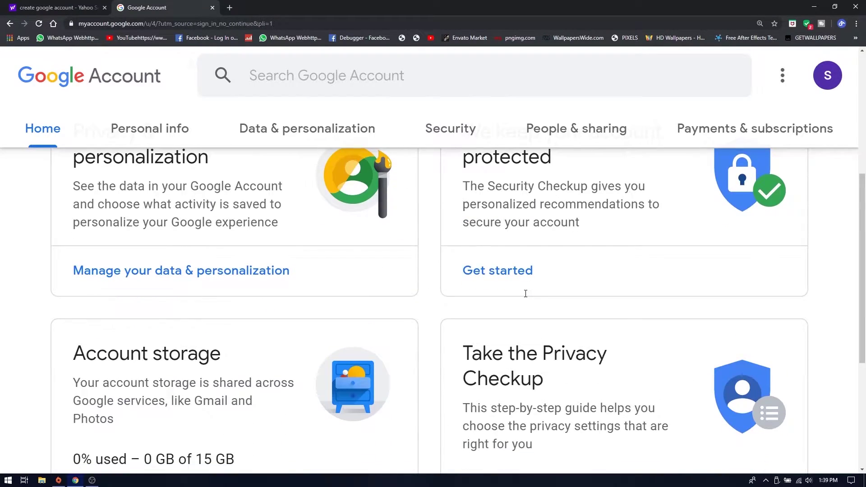
scroll(525, 294, up, 8)
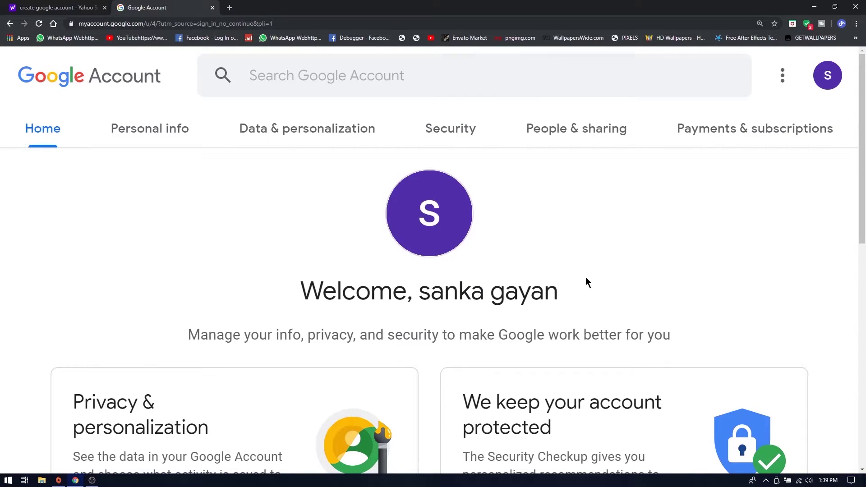
click(839, 86)
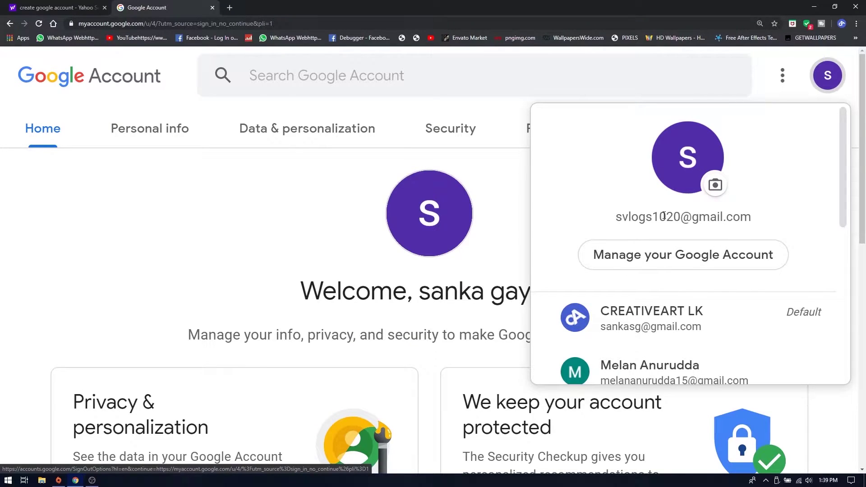
click(787, 94)
click(229, 8)
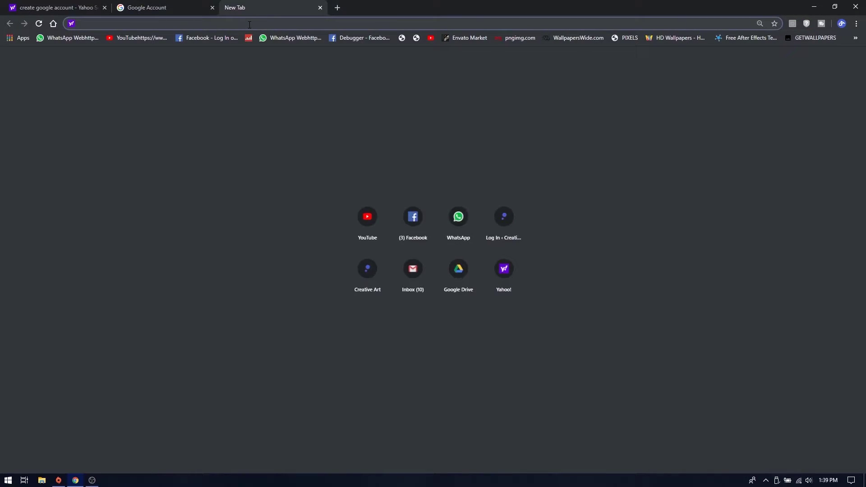
- Go to YouTube and sign in with the new Google account via Switch account > Add account
text(youtube.com/?hl=FR)
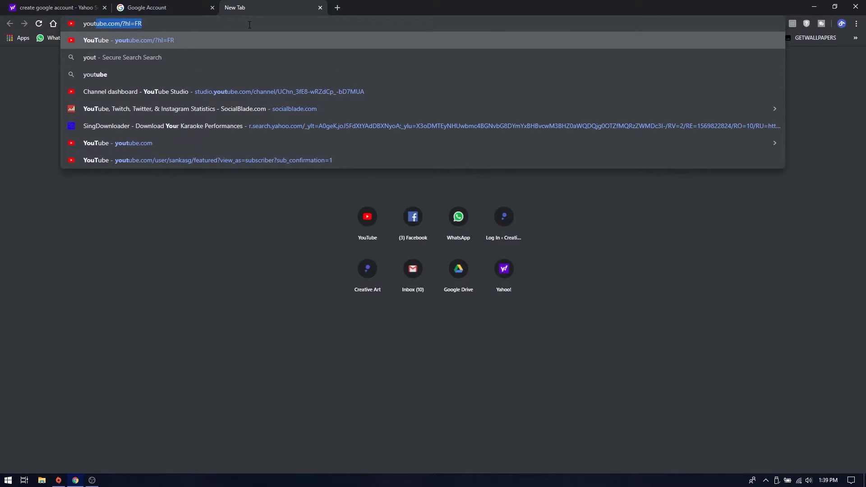
key(Return)
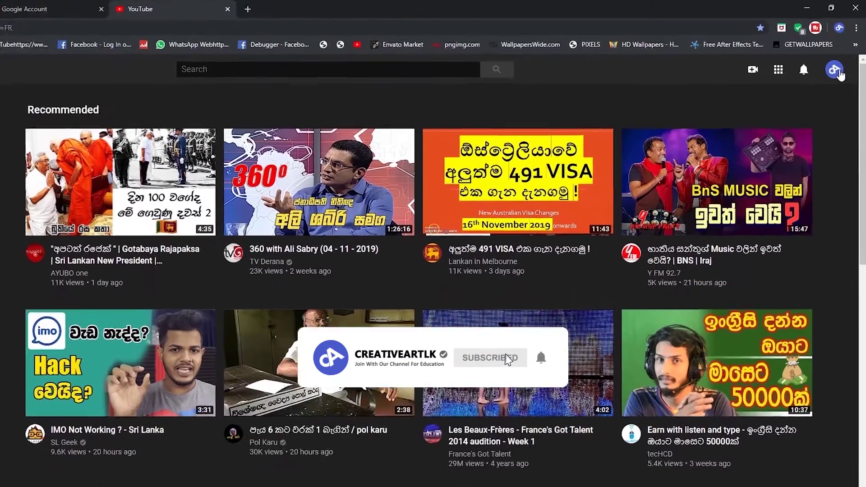
click(838, 60)
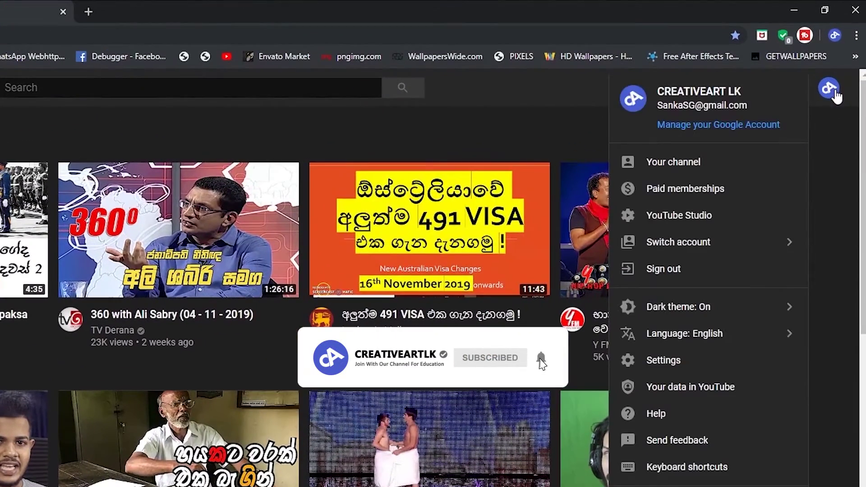
click(681, 243)
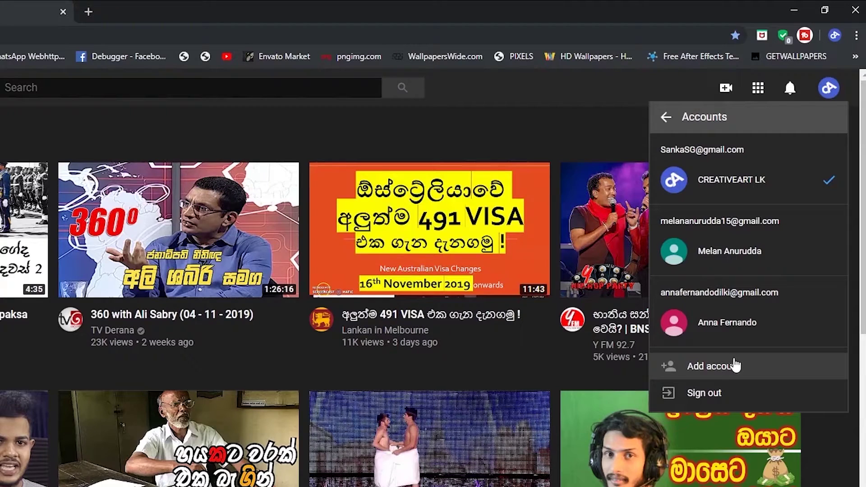
click(735, 370)
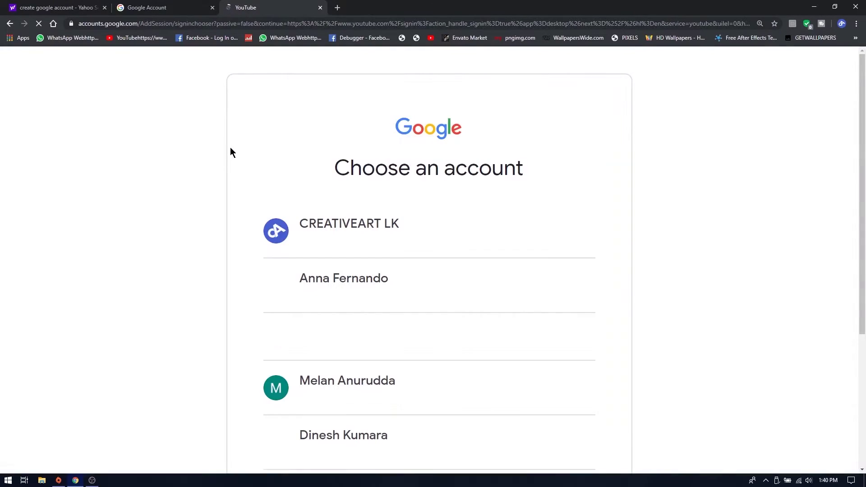
scroll(368, 256, down, 3)
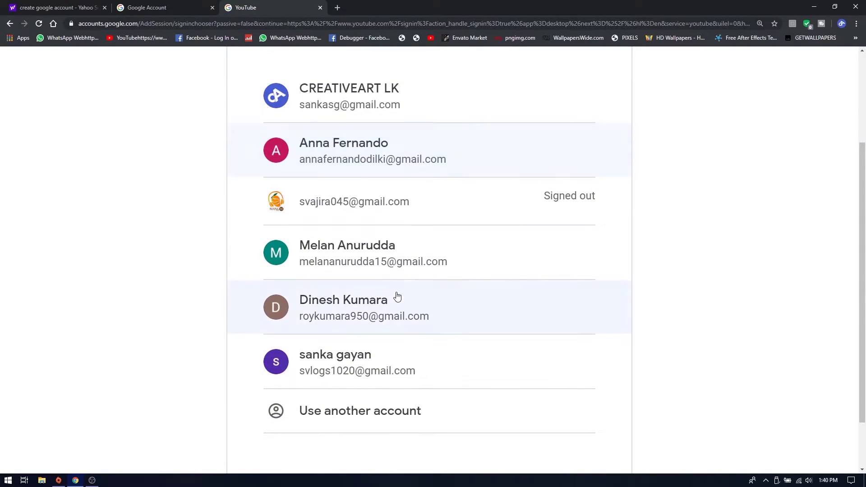
click(338, 355)
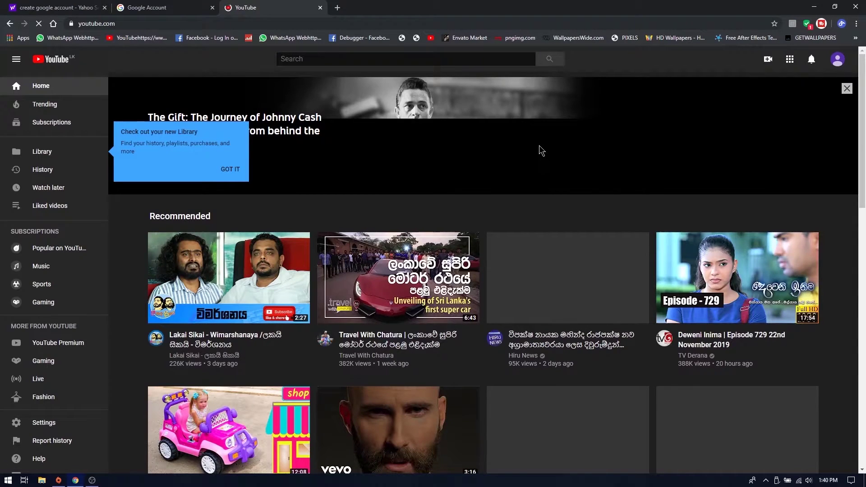
- Dismiss the Library tip and choose Create a channel from the avatar menu
click(231, 171)
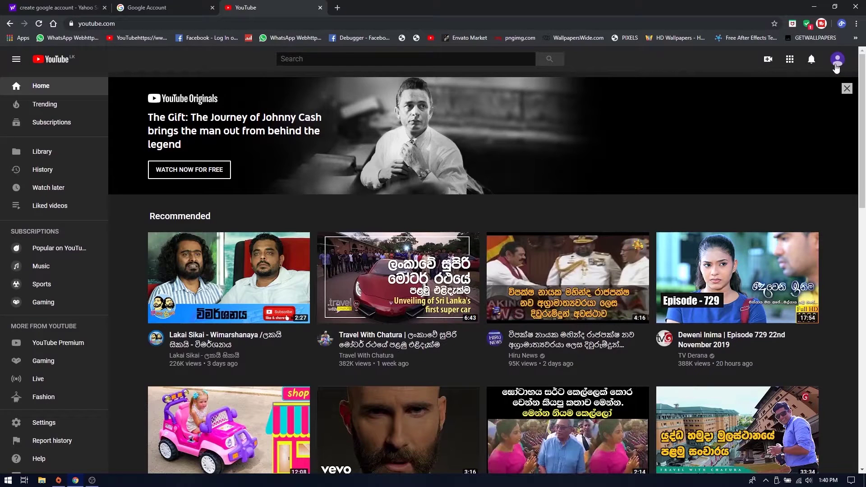
click(837, 60)
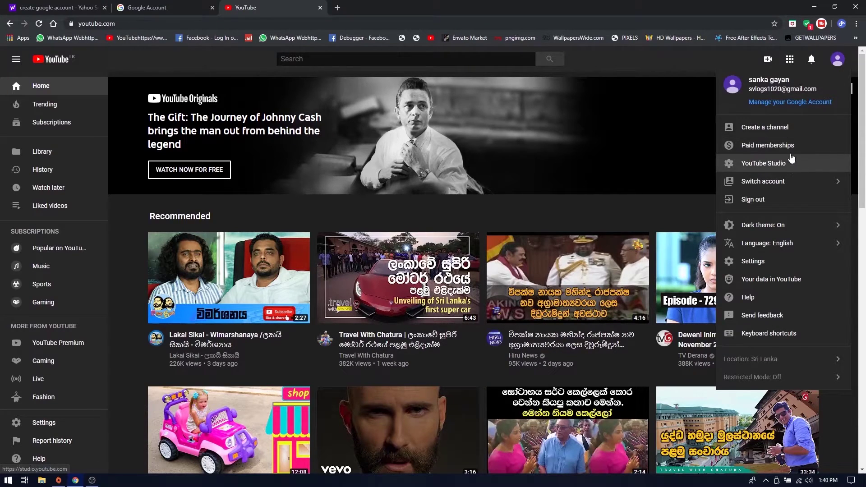
click(786, 136)
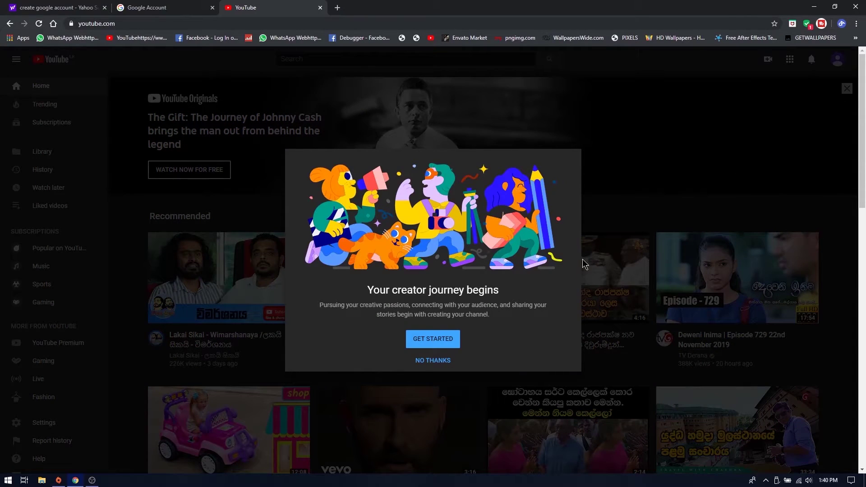
- Get started and select the Use a custom name option for the channel
click(449, 345)
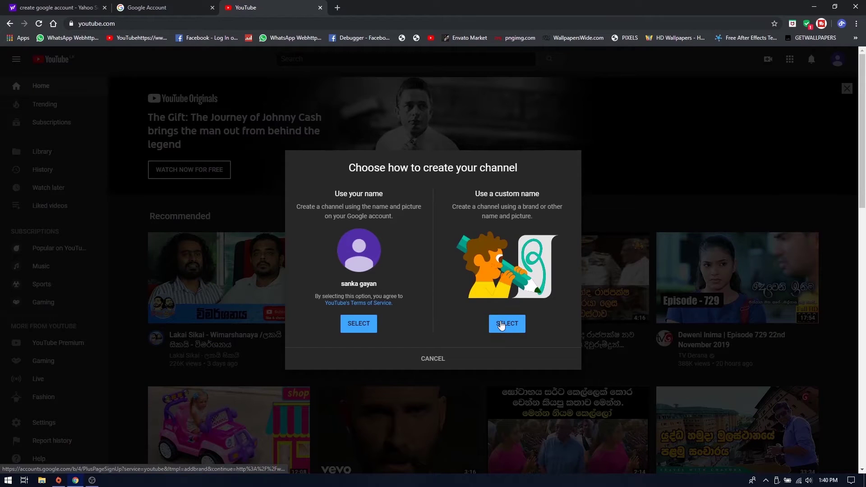
click(503, 325)
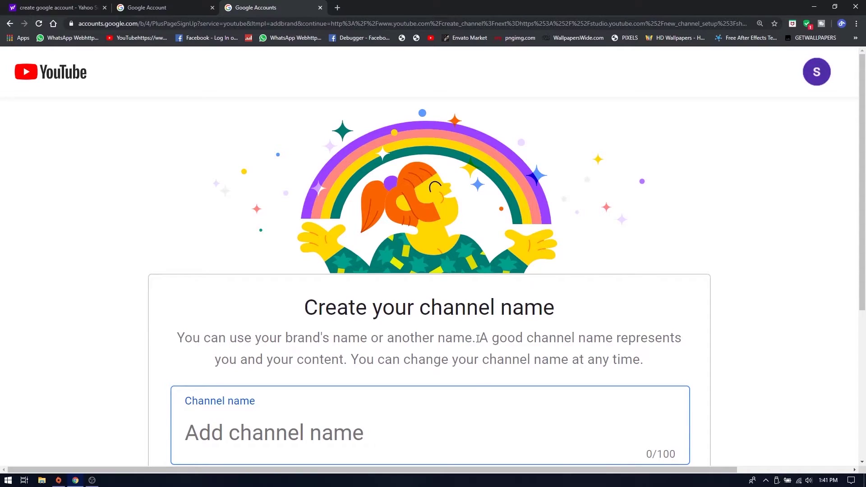
- Name the channel 'Svlog', tick the new Google Account acknowledgement, and create it
scroll(481, 374, down, 4)
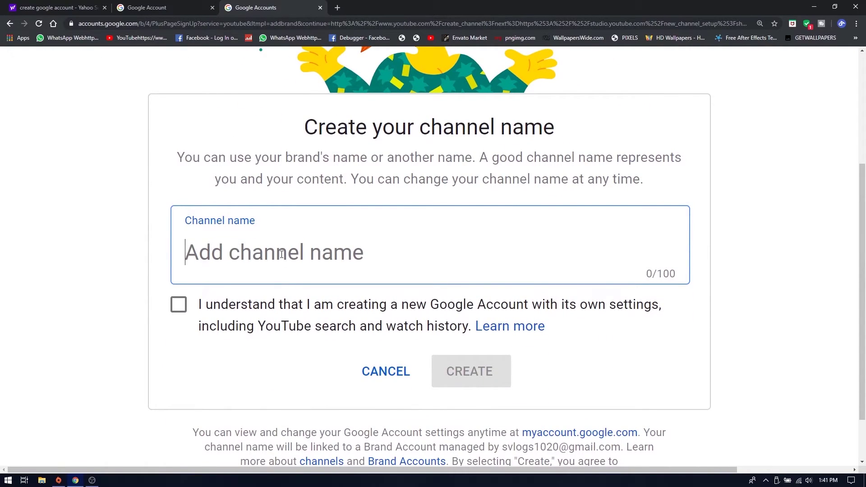
text(S)
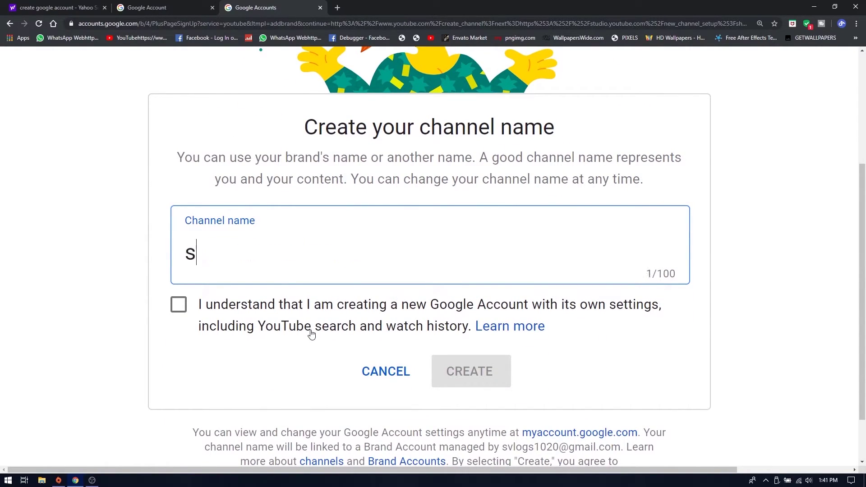
text(vlog)
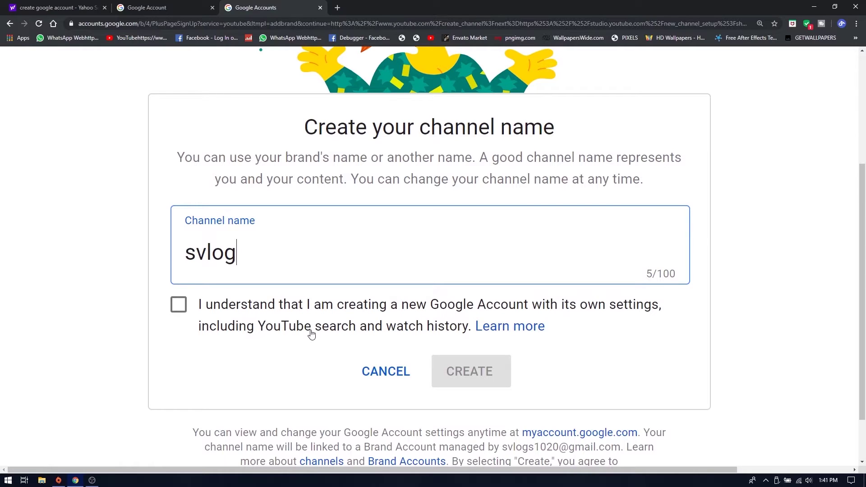
click(179, 306)
click(466, 375)
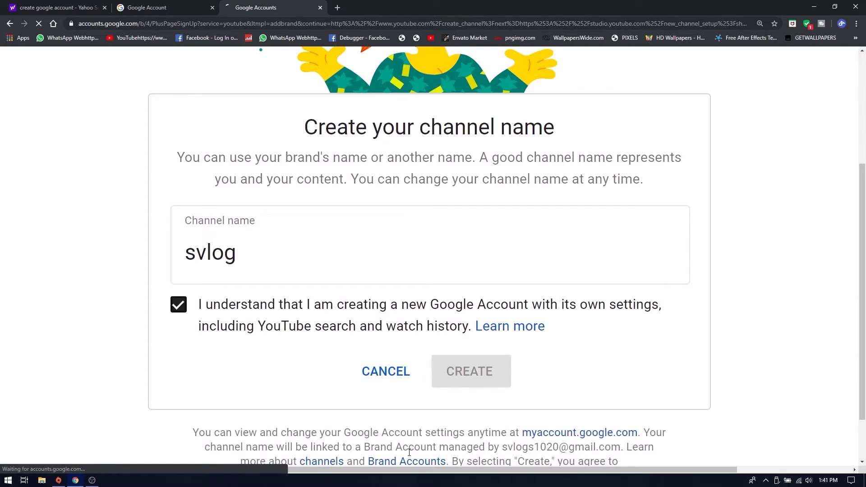
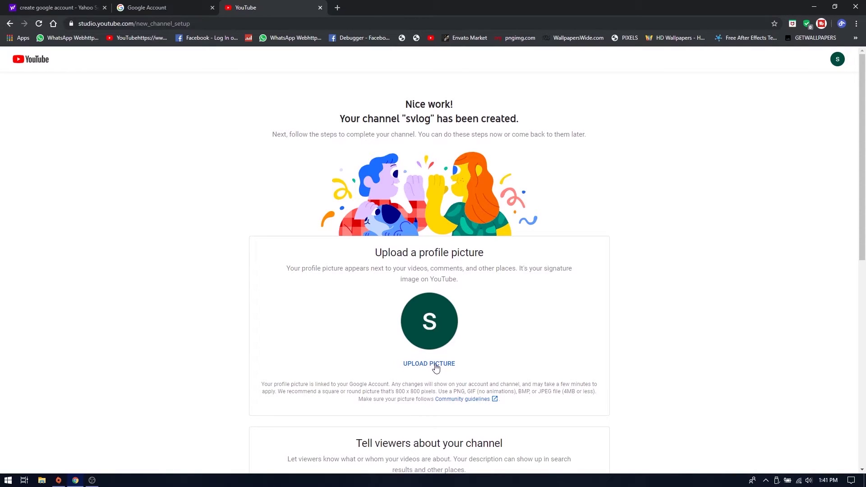
- Skip the description and links on the new channel setup page with SET UP LATER
scroll(435, 368, down, 6)
scroll(448, 353, up, 2)
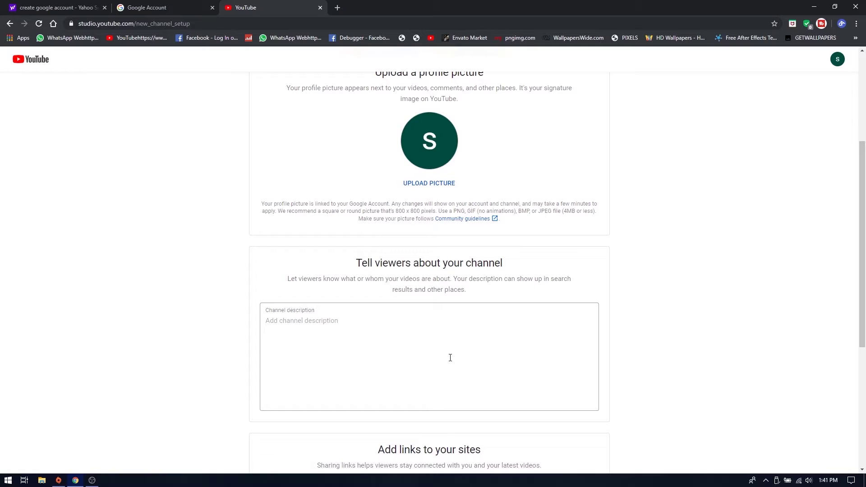
scroll(451, 358, down, 3)
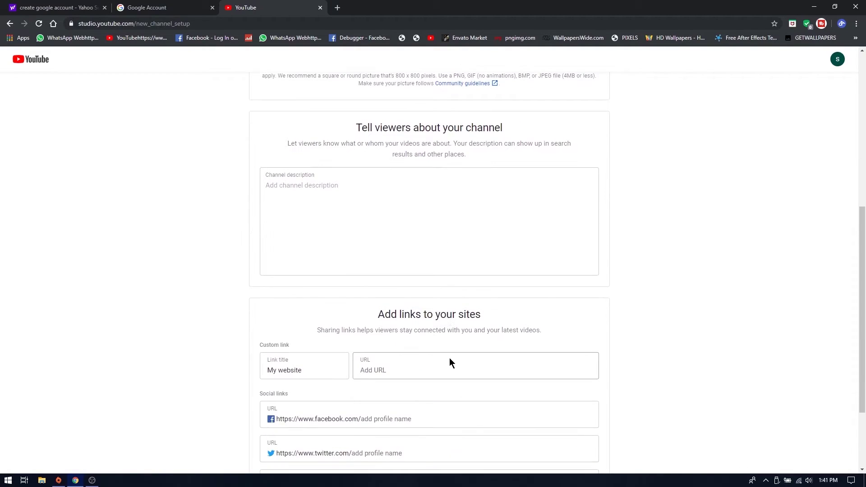
scroll(450, 361, down, 2)
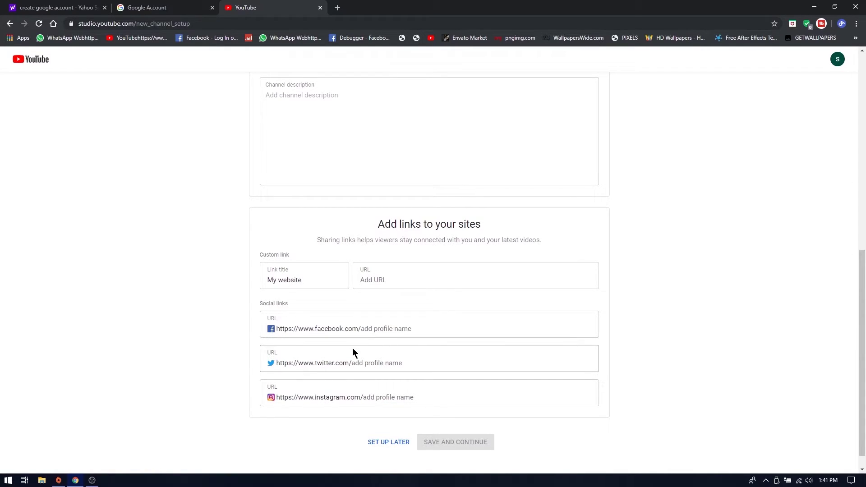
scroll(352, 352, down, 1)
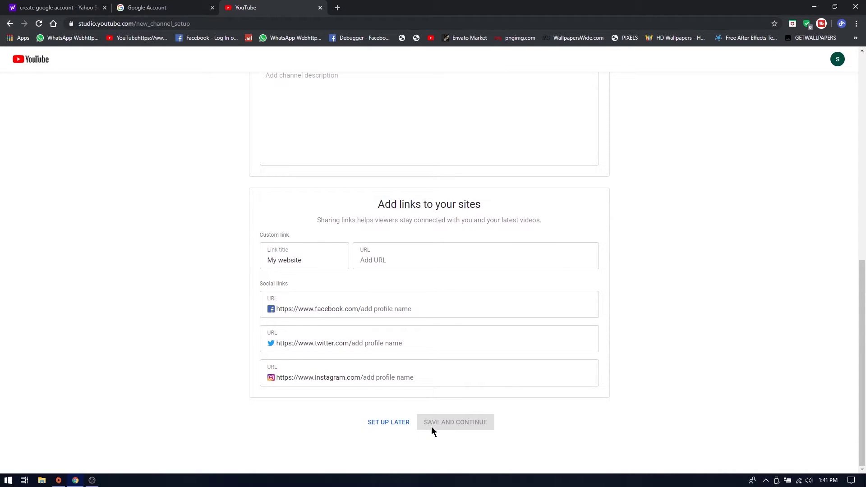
click(401, 426)
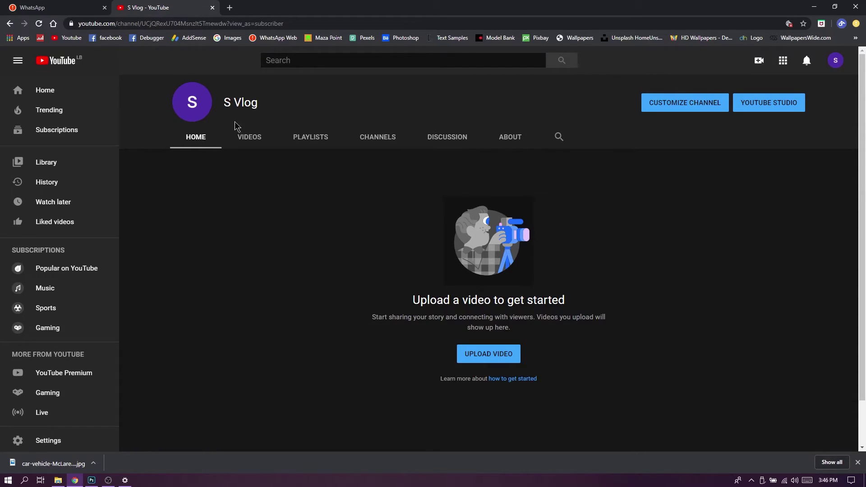
- Open CUSTOMIZE CHANNEL on the S Vlog channel page
mouse_move(195, 112)
click(706, 109)
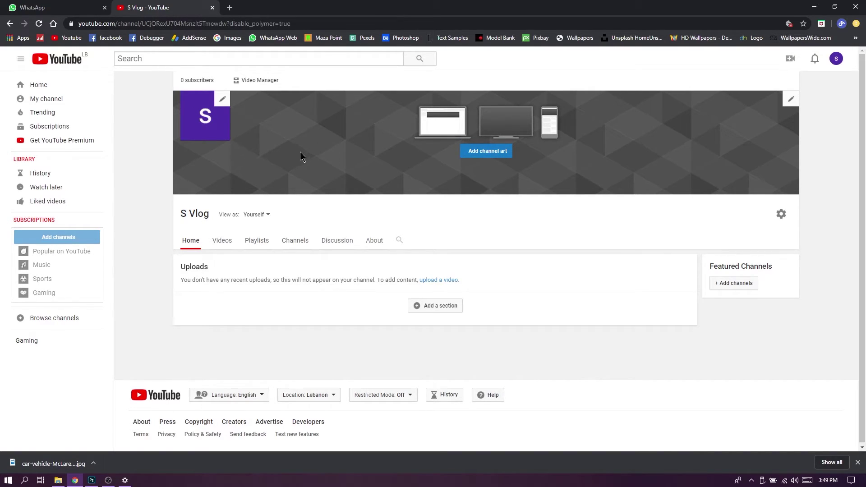
- Upload Desktop > Test Channel > Profile PIC as the account photo, then return to S Vlog
click(223, 104)
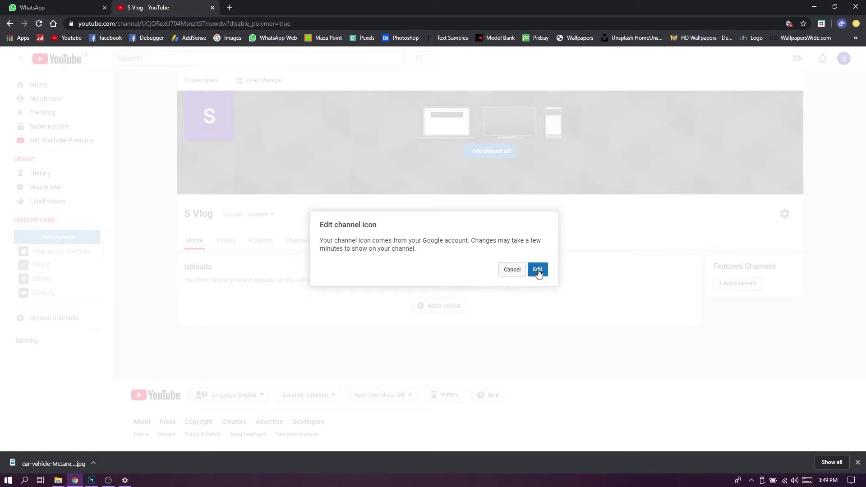
click(537, 269)
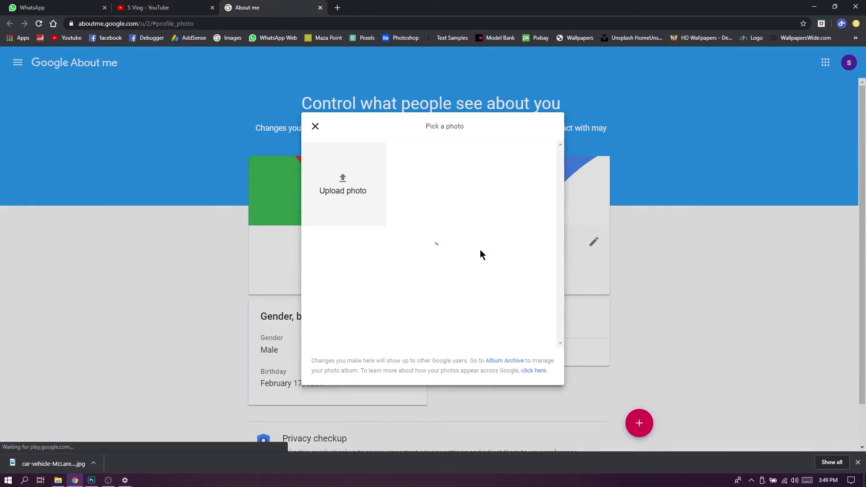
click(340, 186)
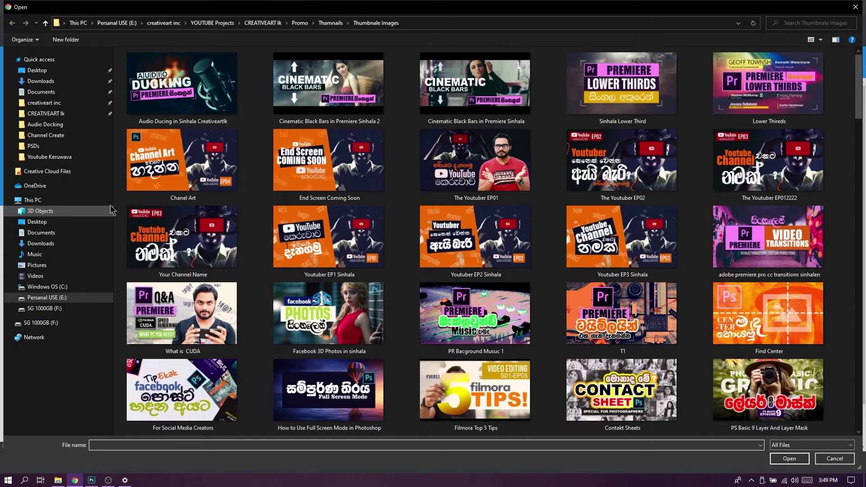
click(57, 75)
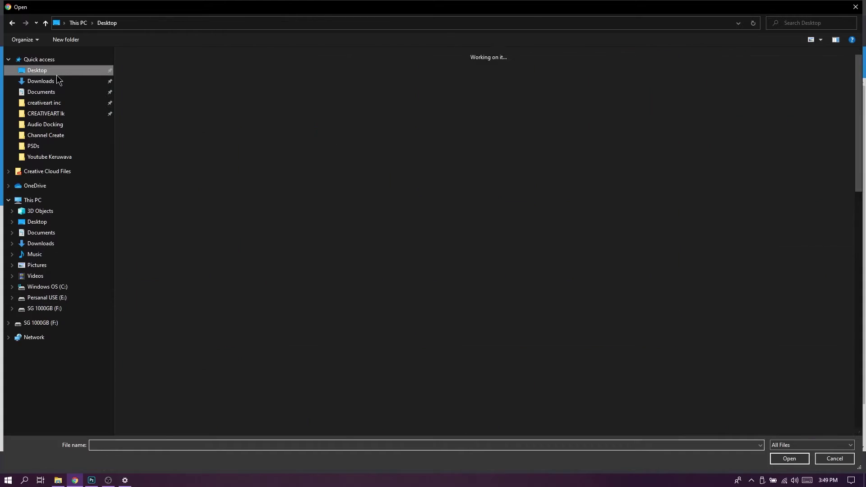
double_click(418, 287)
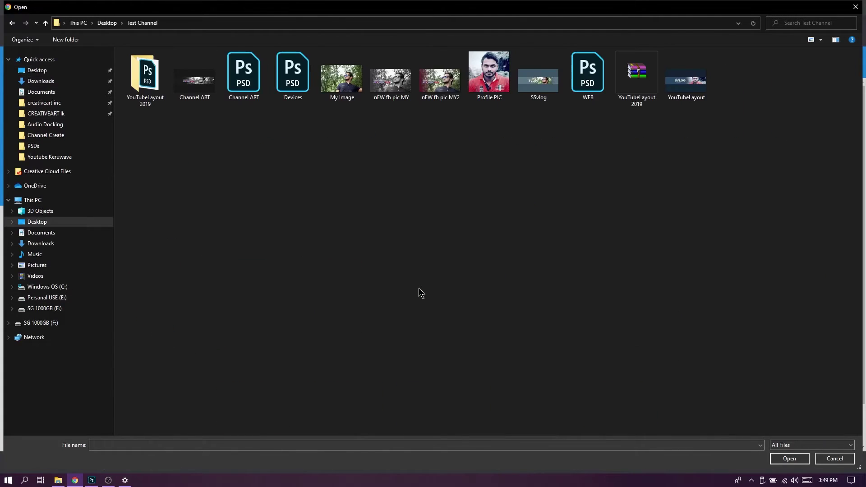
double_click(491, 185)
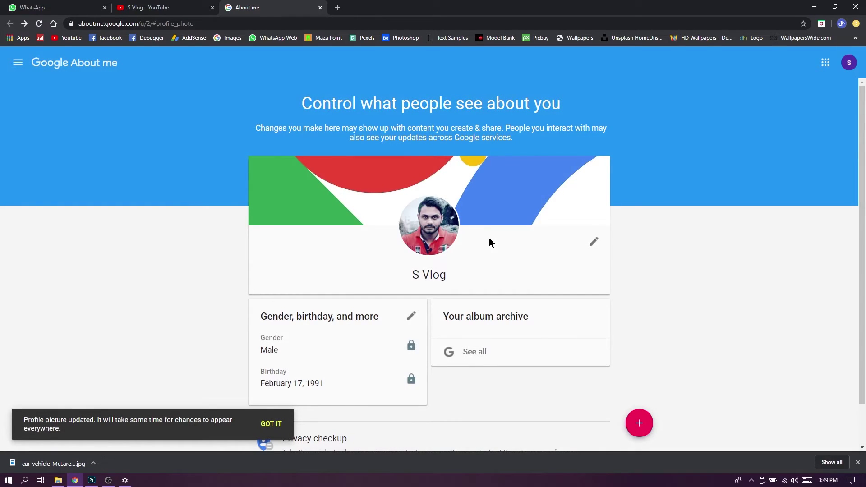
click(181, 4)
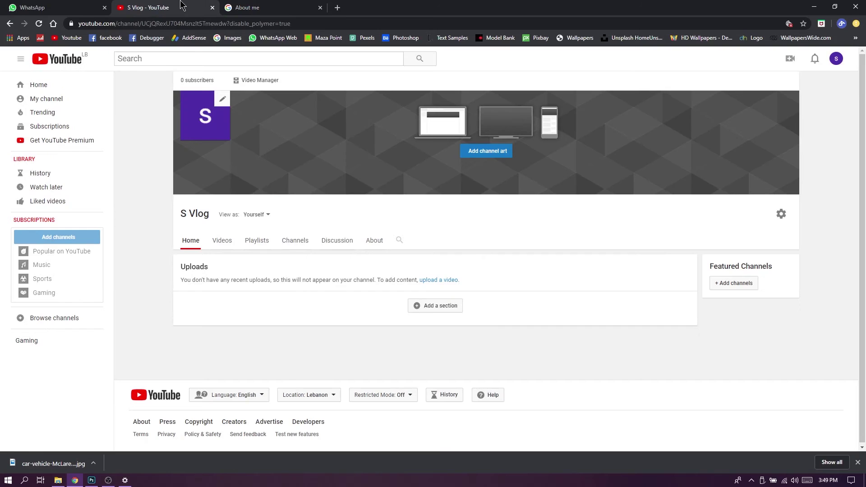
- Reload the S Vlog page, try adding channel art, and dismiss the feature-unavailable error
click(42, 25)
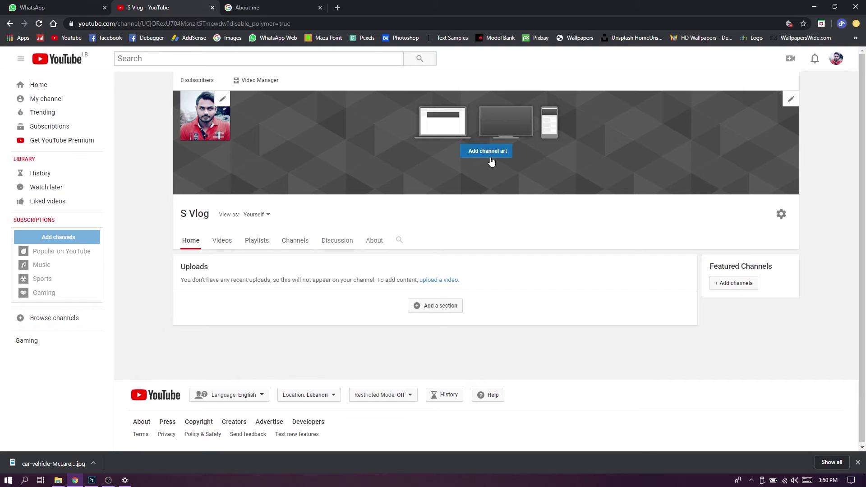
click(506, 154)
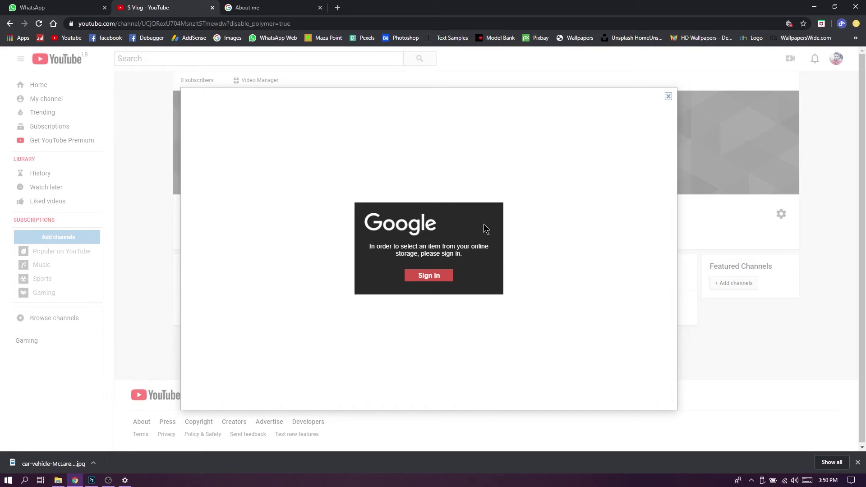
click(436, 276)
click(445, 277)
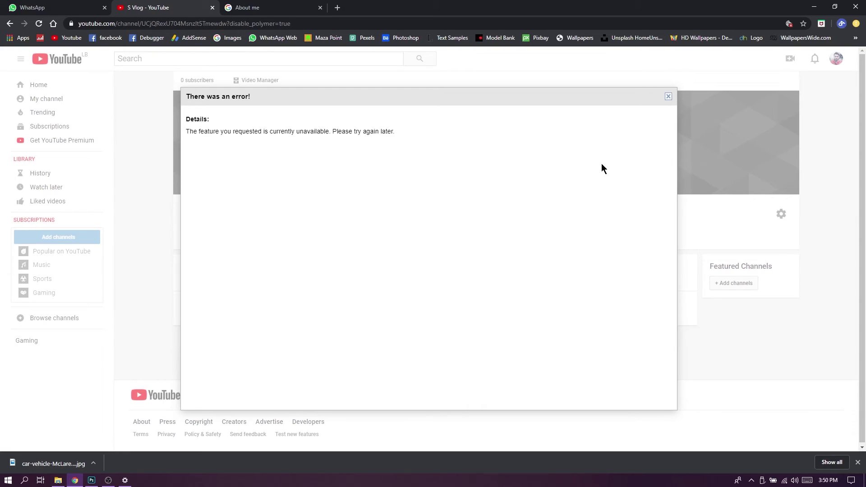
click(668, 96)
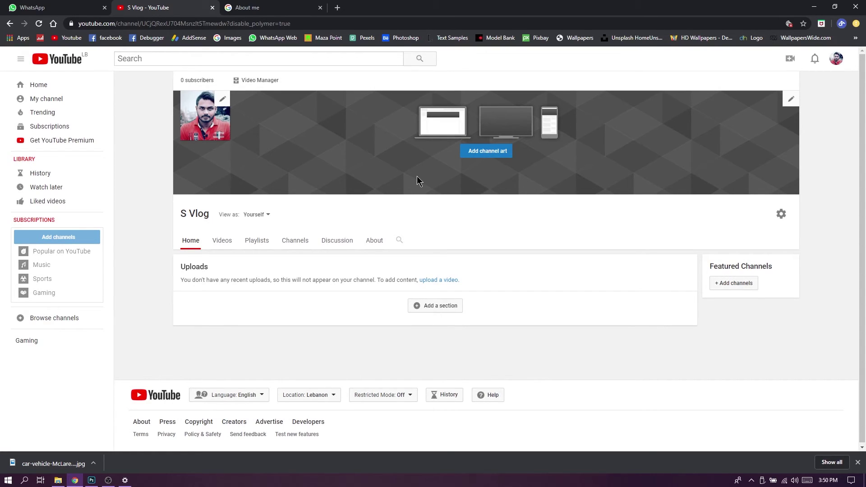
- Go back to the S Vlog channel through Your channel and show the Create options
click(76, 40)
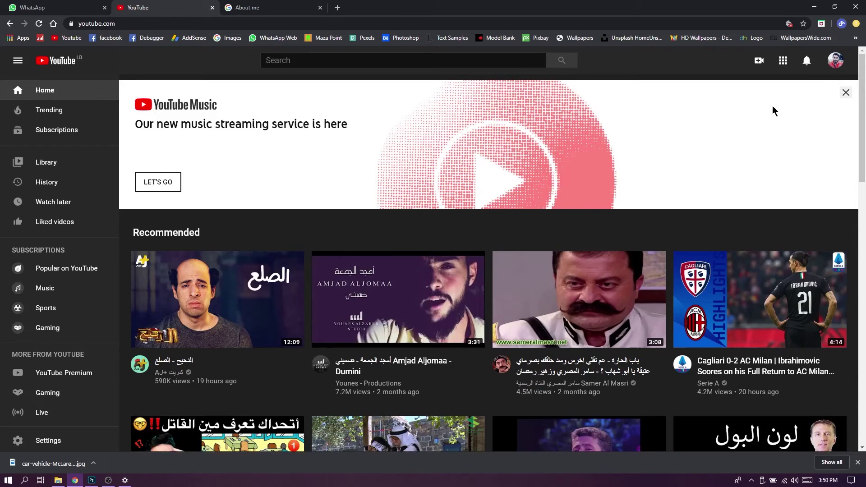
click(837, 63)
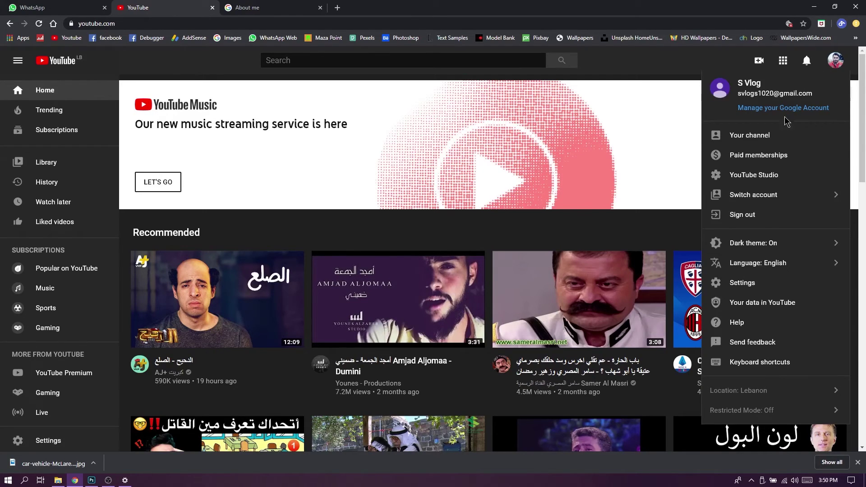
click(775, 137)
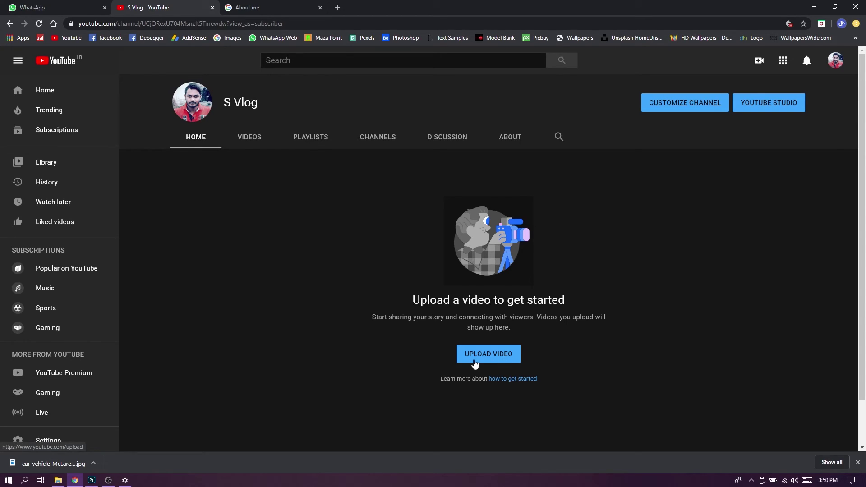
click(761, 64)
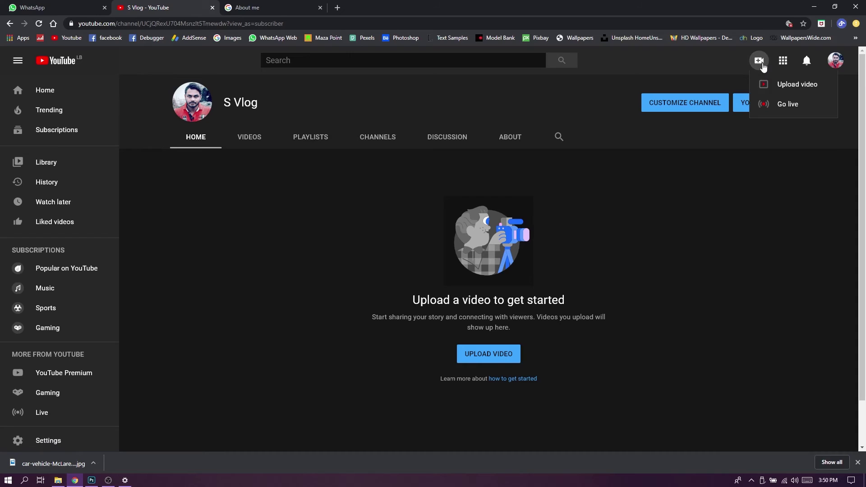